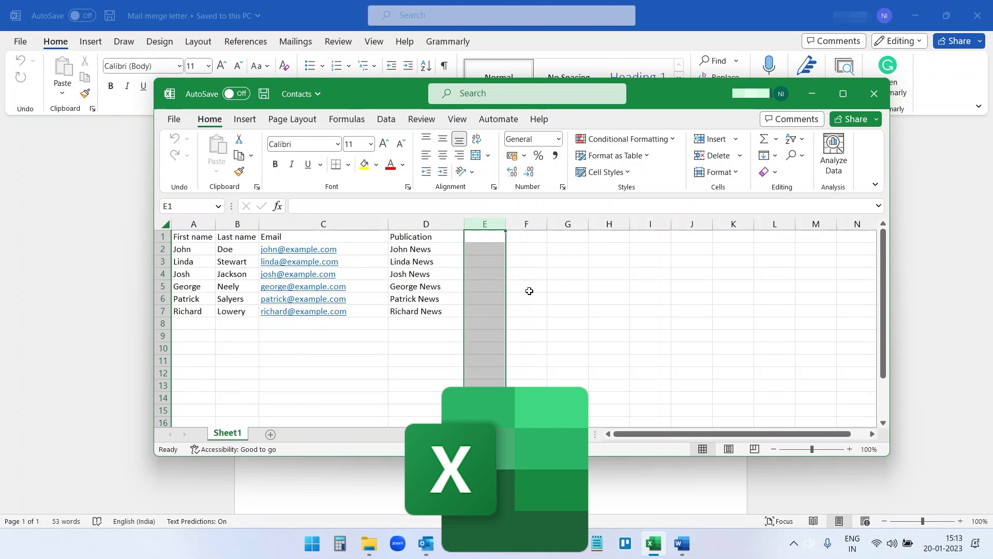
Glance at Outlook, then bring the Word mail merge letter back to the front.
{"action": "left_click", "coordinate": [433, 546]}
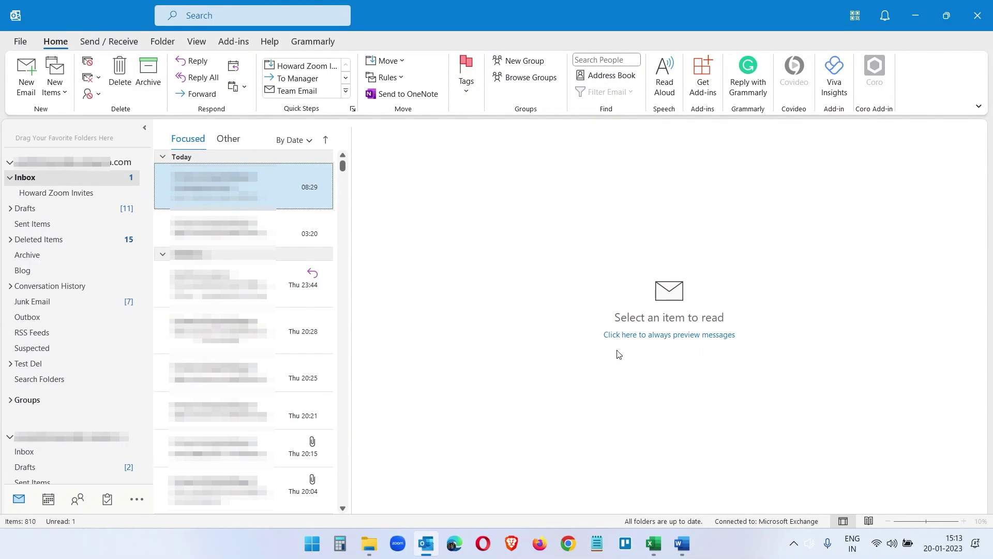
{"action": "left_click", "coordinate": [682, 542]}
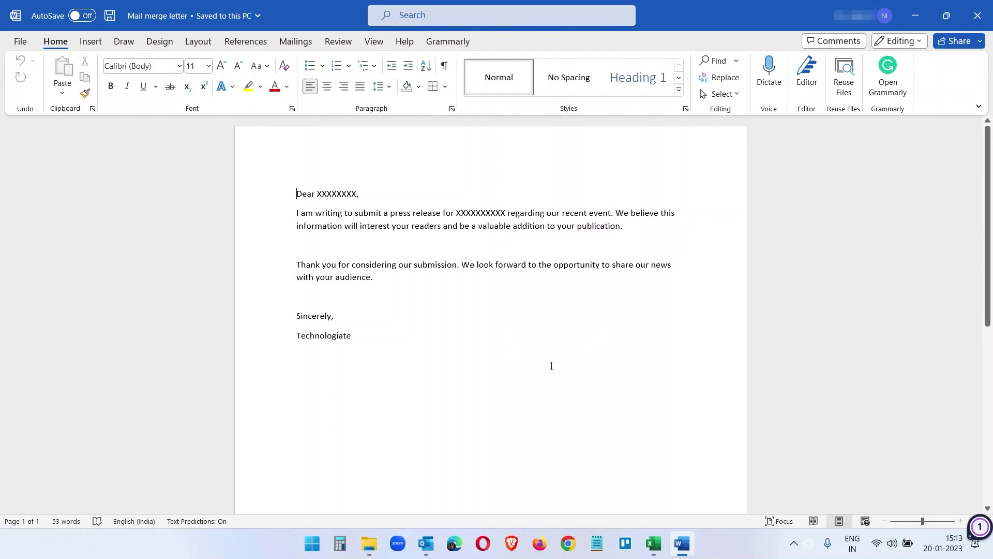
Check the letter's name and publication placeholders against the Excel Contacts columns, including Publication.
{"action": "left_click", "coordinate": [654, 547]}
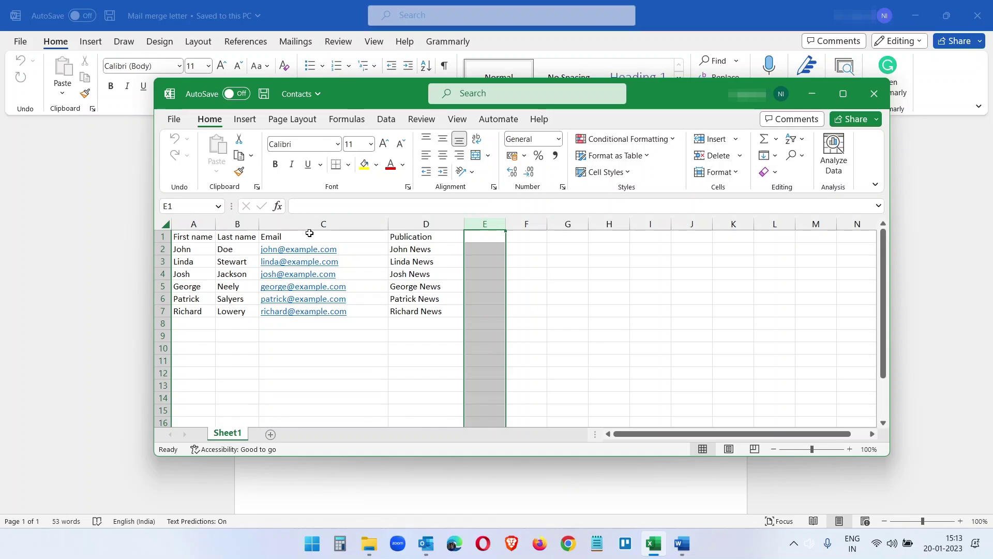
{"action": "key", "text": "alt+Tab"}
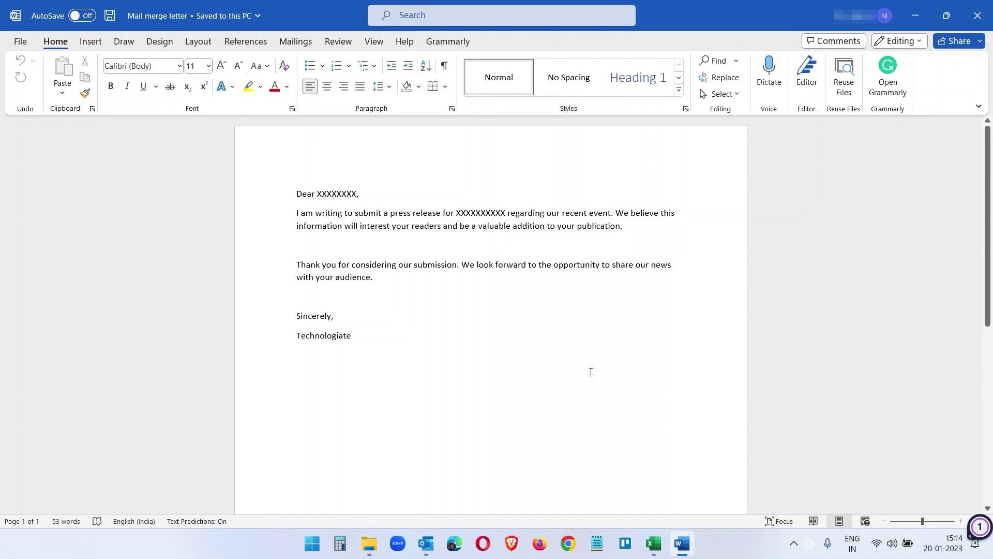
{"action": "double_click", "coordinate": [329, 194]}
{"action": "left_click", "coordinate": [479, 212]}
{"action": "left_click", "coordinate": [653, 552]}
{"action": "left_click", "coordinate": [440, 224]}
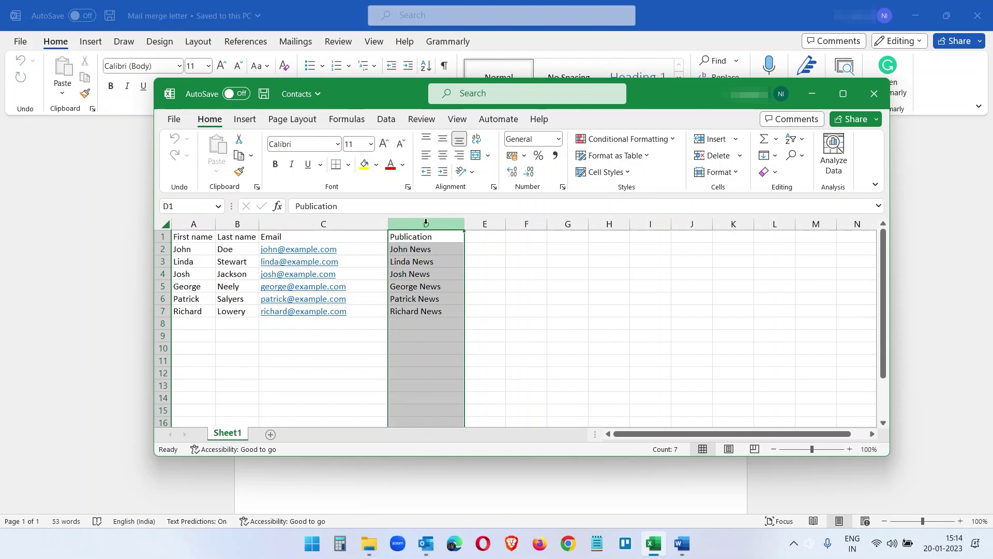
{"action": "key", "text": "alt+Tab"}
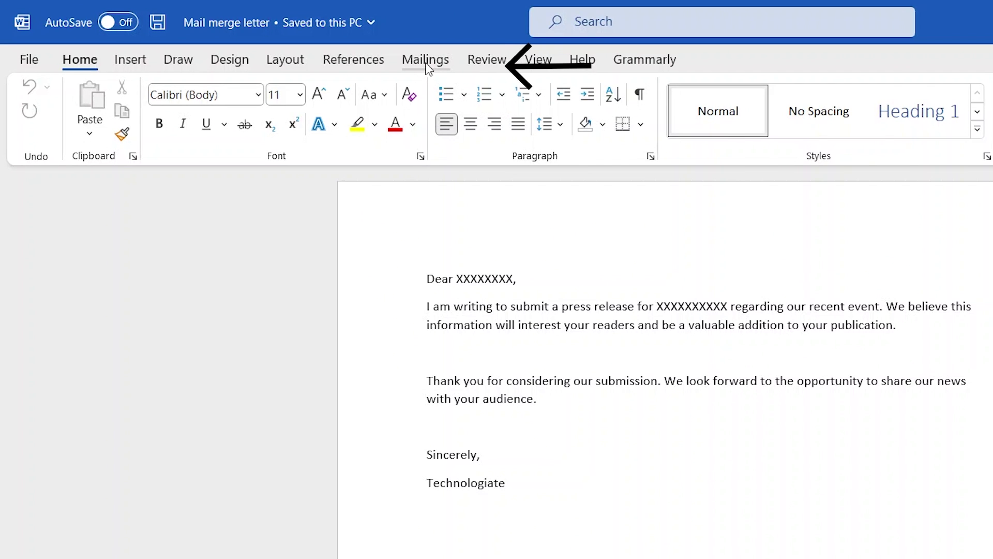
Set the letter's mail merge type to E-mail Messages on the Mailings tab.
{"action": "left_click", "coordinate": [293, 45]}
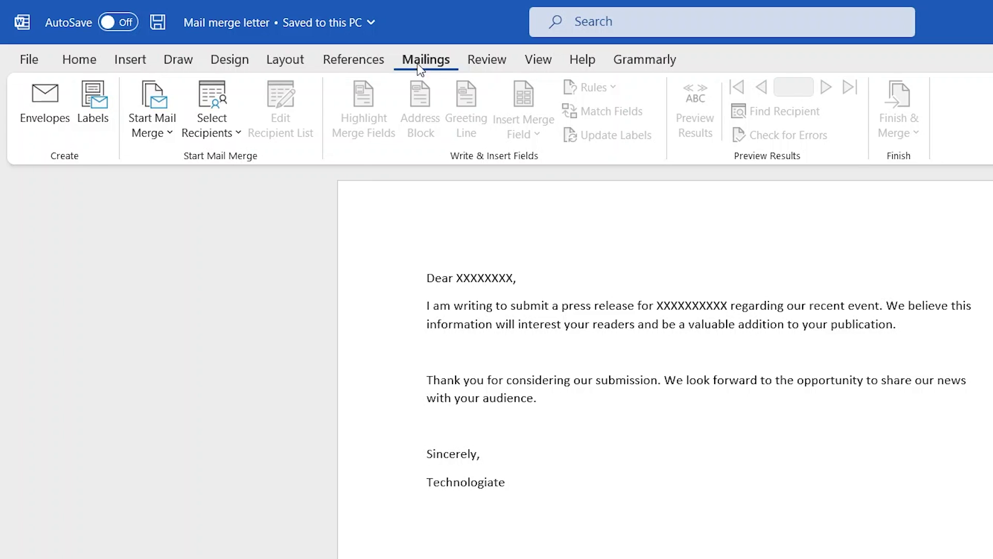
{"action": "left_click", "coordinate": [151, 130]}
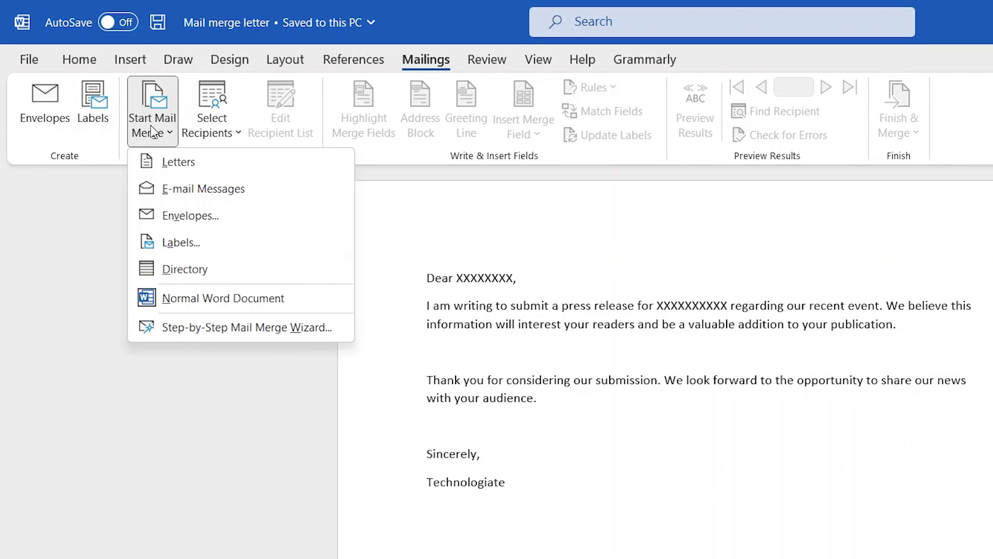
{"action": "left_click", "coordinate": [182, 196]}
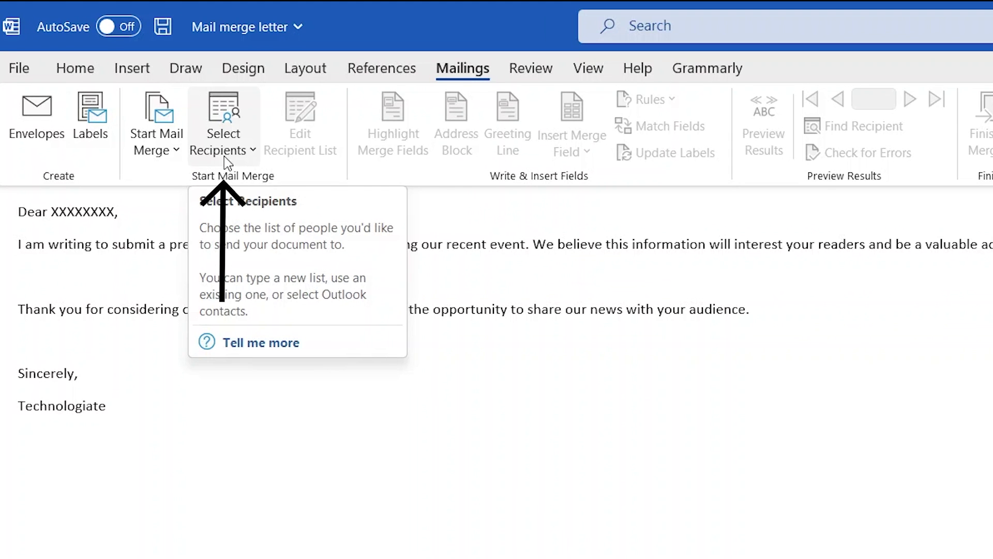
{"action": "left_click", "coordinate": [148, 93]}
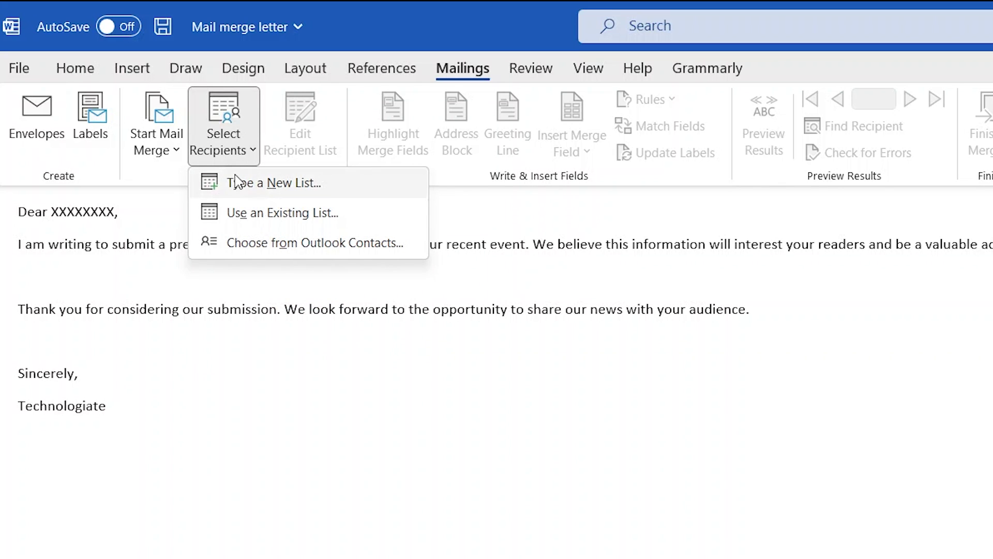
Choose the Contacts workbook in Documents > Mail Merge Outlook as an existing recipient list.
{"action": "left_click", "coordinate": [251, 213]}
{"action": "scroll", "coordinate": [66, 191], "scroll_direction": "up", "scroll_amount": 5}
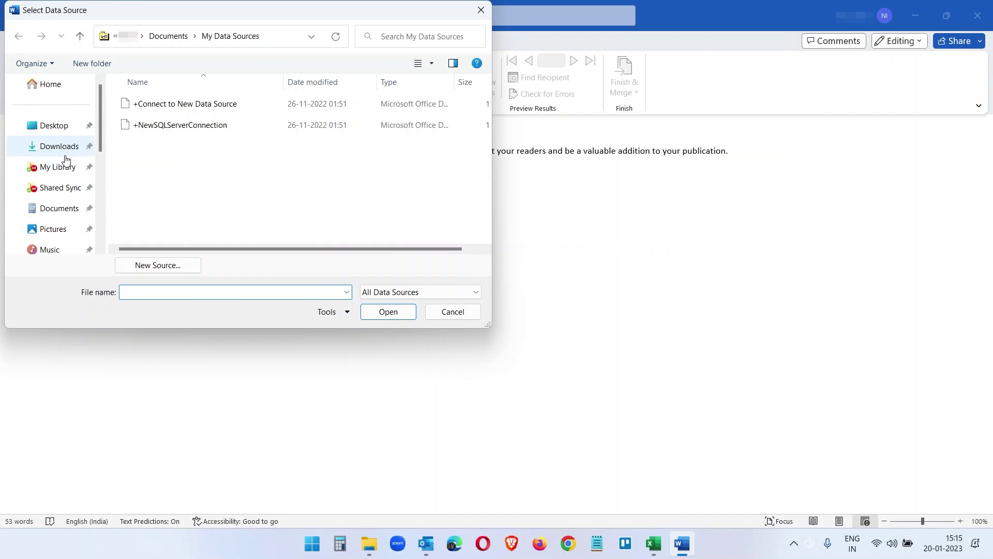
{"action": "left_click", "coordinate": [59, 208]}
{"action": "double_click", "coordinate": [176, 168]}
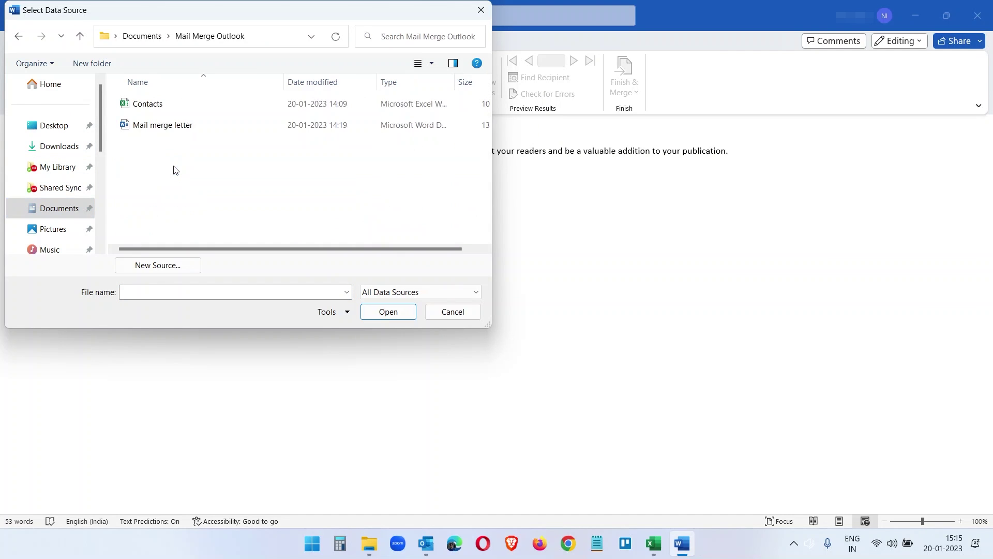
{"action": "left_click", "coordinate": [163, 103]}
{"action": "left_click", "coordinate": [387, 311]}
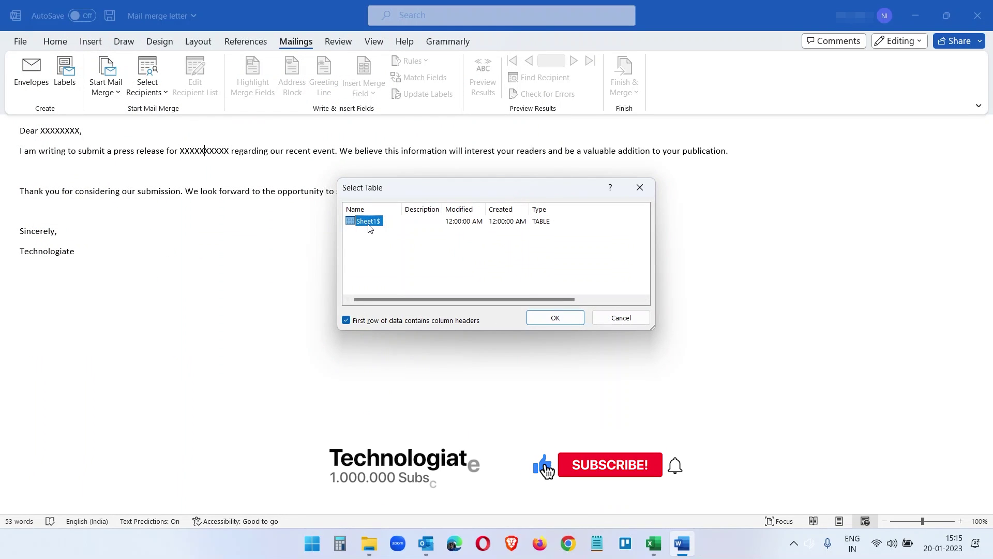
Confirm Sheet1$ as the recipient table, with the first row as column headers.
{"action": "key", "text": "alt+Tab"}
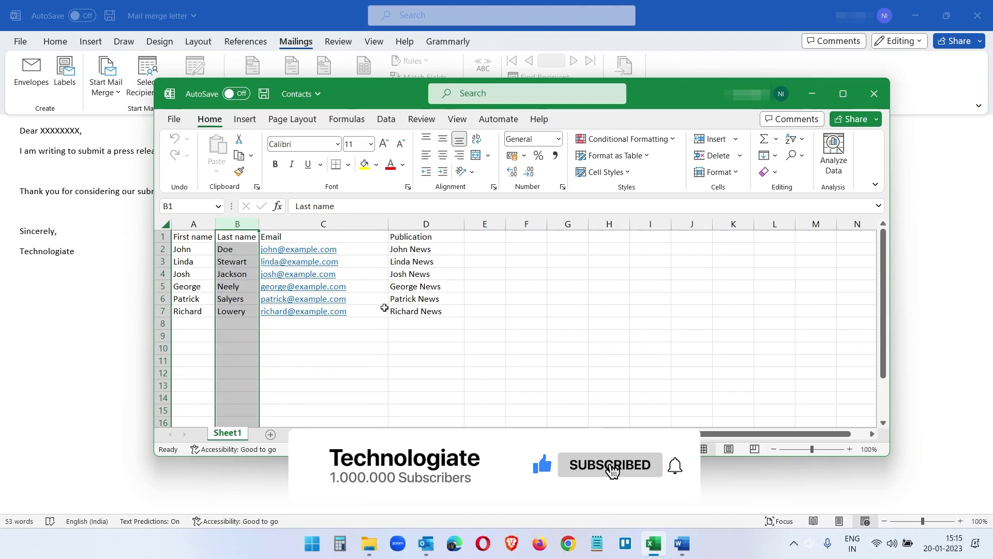
{"action": "left_click", "coordinate": [163, 236]}
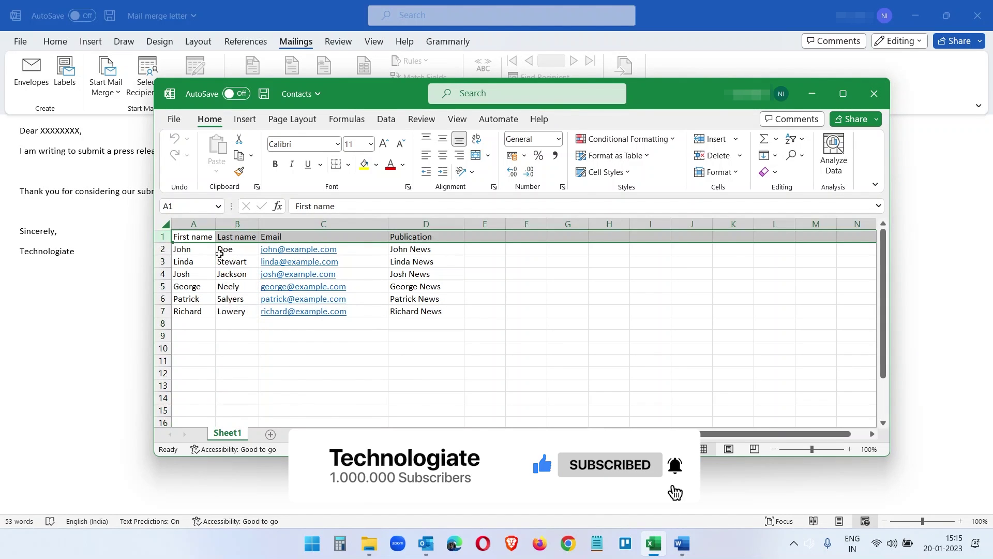
{"action": "left_click", "coordinate": [674, 519]}
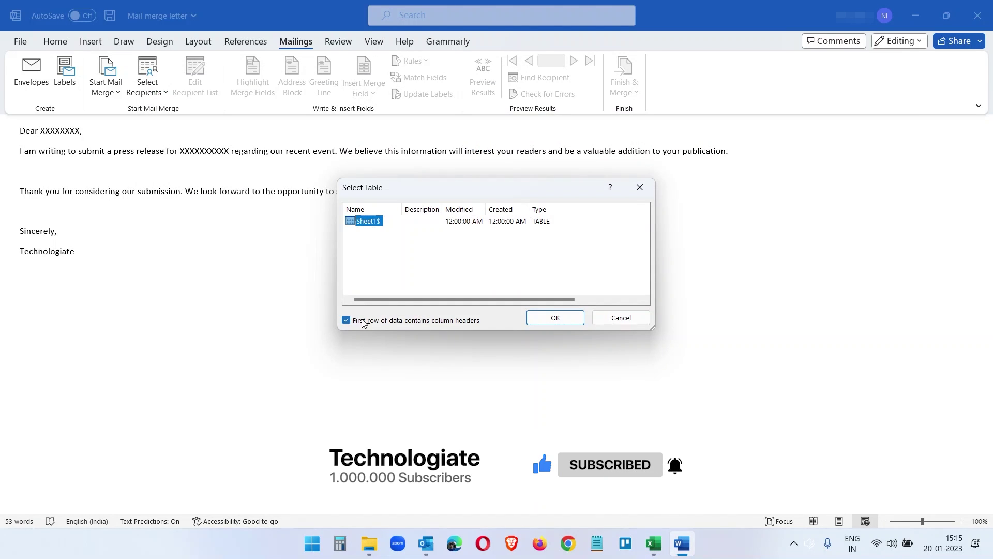
{"action": "left_click", "coordinate": [554, 318]}
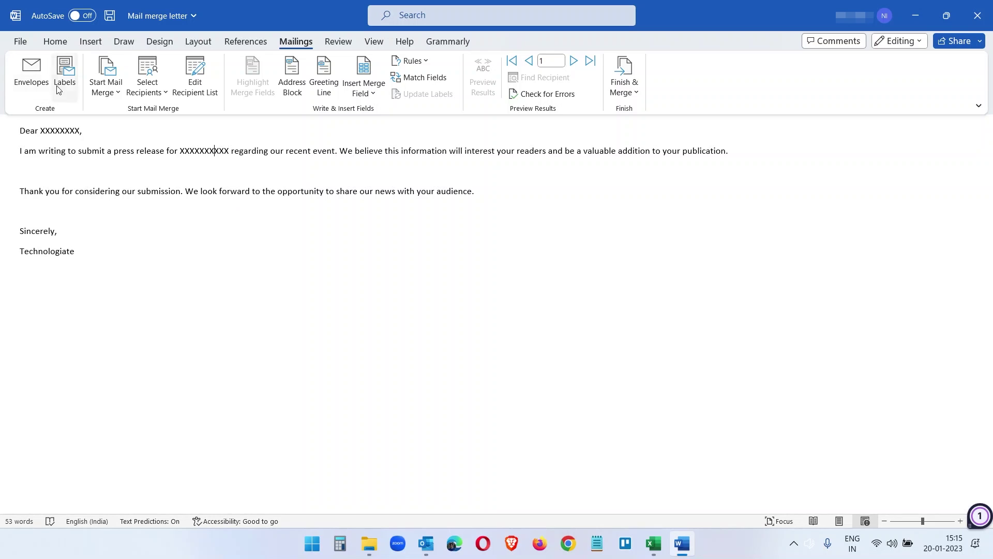
Swap the XXXXXXXX after Dear for «First_name» «Last_name» followed by a comma.
{"action": "left_click_drag", "start_coordinate": [83, 131], "coordinate": [42, 131]}
{"action": "key", "text": "BackSpace"}
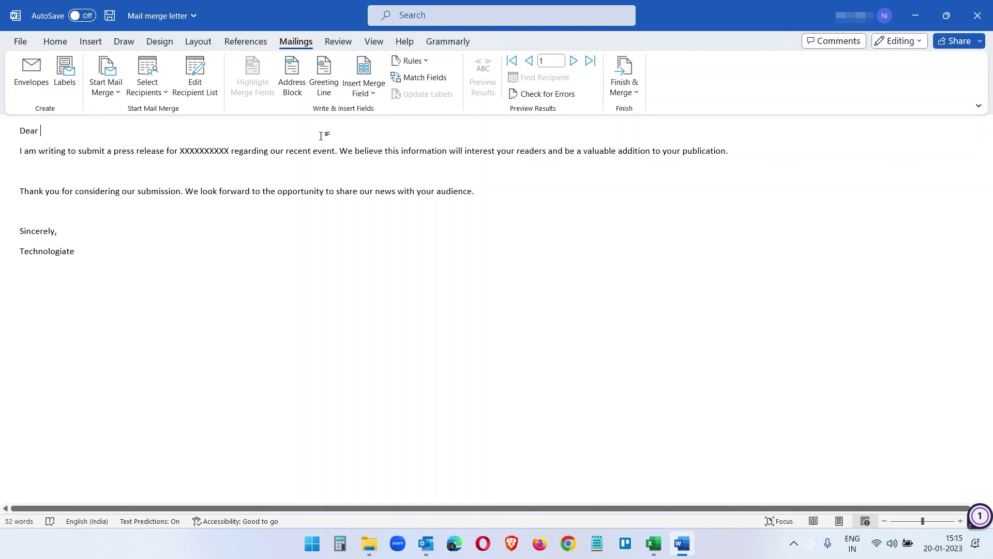
{"action": "left_click", "coordinate": [365, 89]}
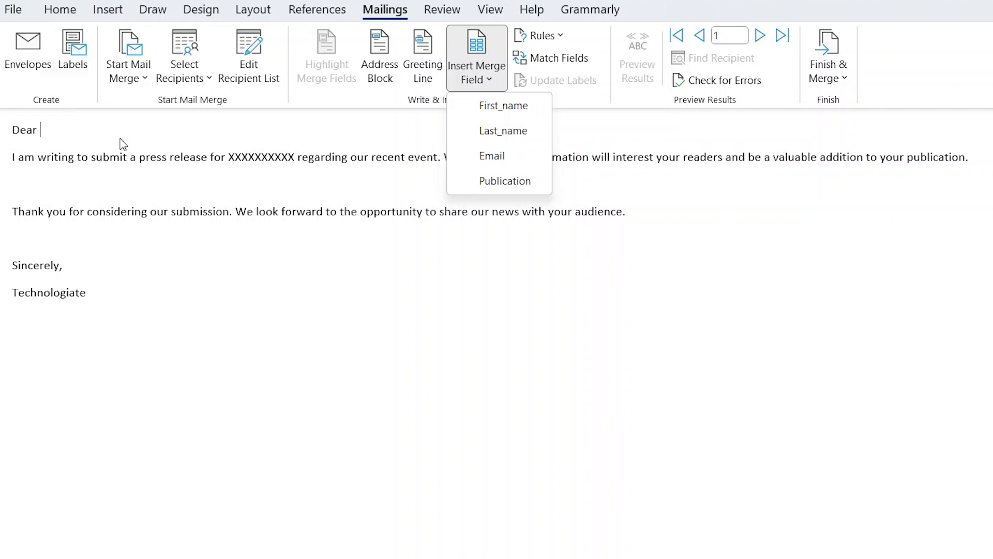
{"action": "left_click", "coordinate": [50, 133]}
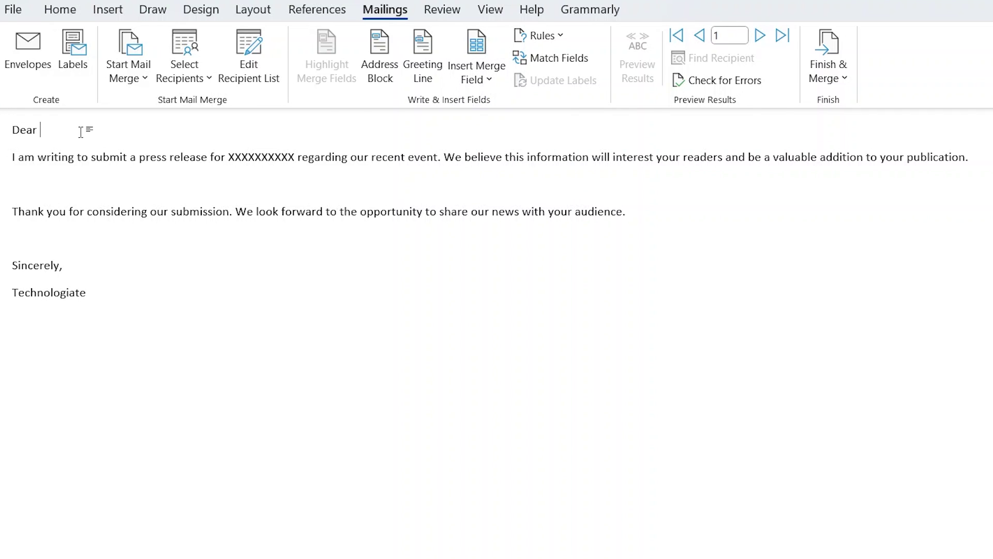
{"action": "left_click", "coordinate": [476, 75]}
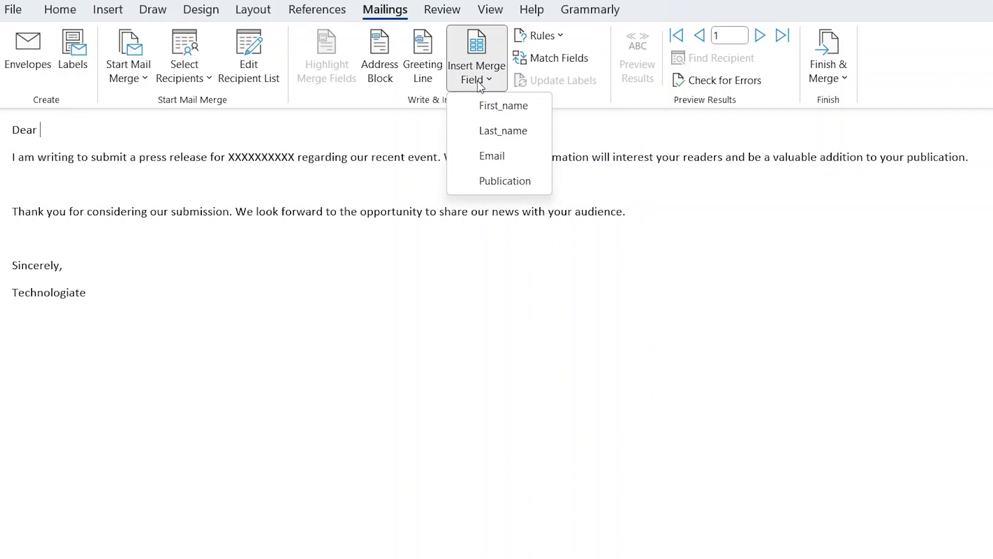
{"action": "left_click", "coordinate": [497, 111]}
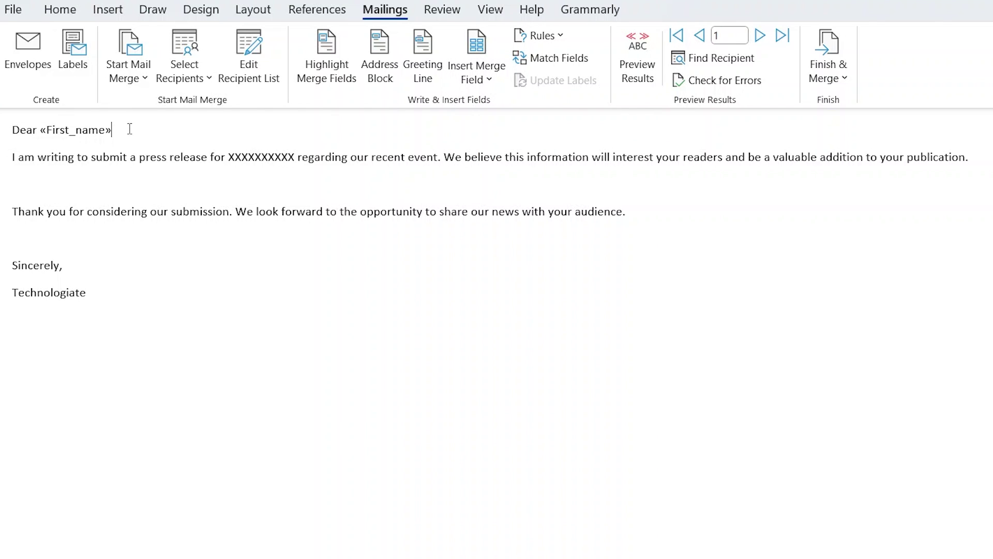
{"action": "left_click", "coordinate": [491, 77]}
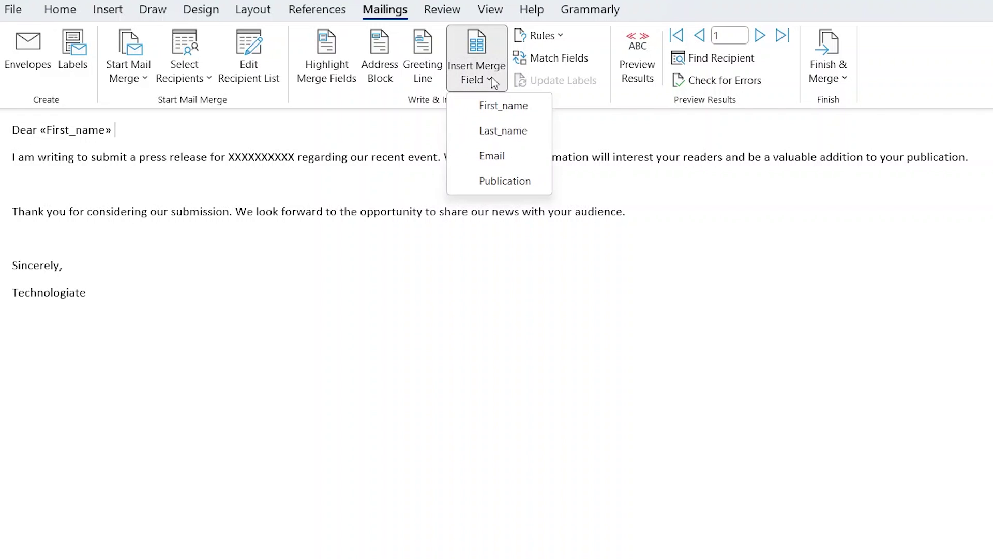
{"action": "left_click", "coordinate": [505, 136]}
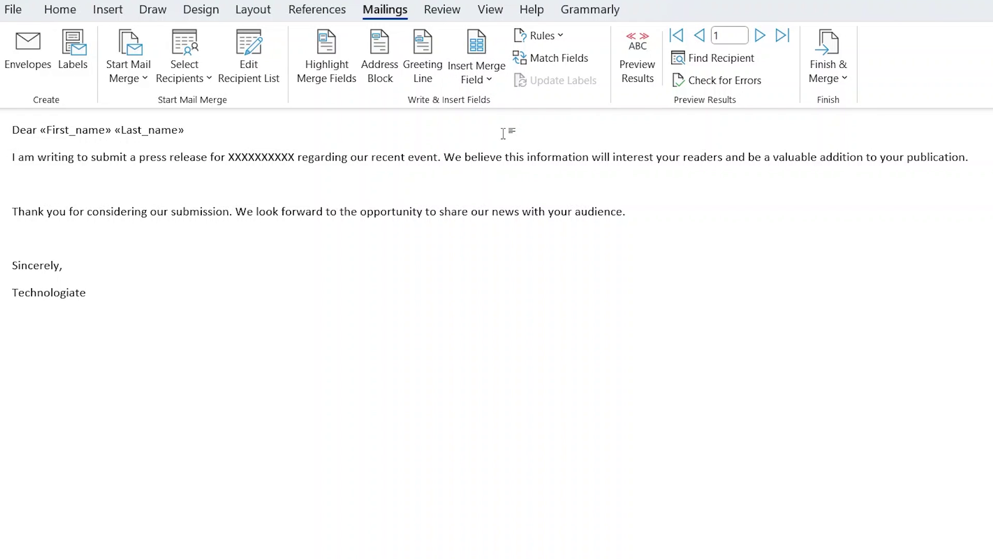
{"action": "type", "text": ","}
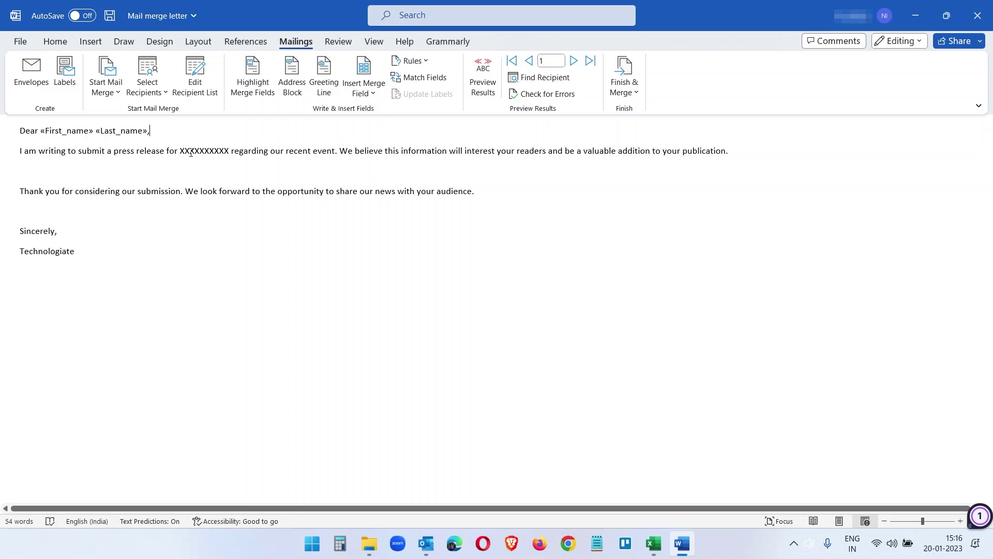
Delete the XXXXXXXXXX placeholder after 'for' and insert the «Publication» field in its place.
{"action": "left_click_drag", "start_coordinate": [191, 152], "coordinate": [199, 153]}
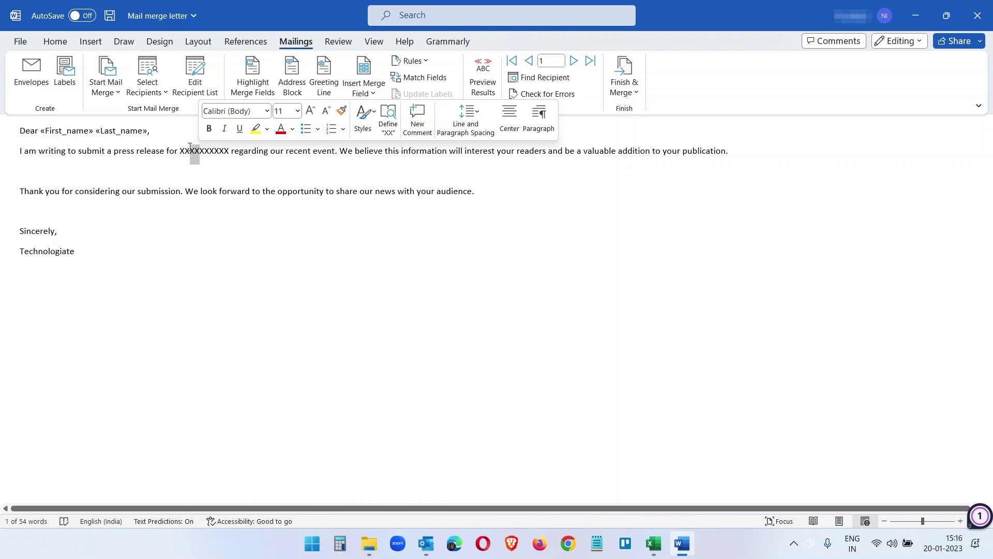
{"action": "left_click_drag", "start_coordinate": [227, 152], "coordinate": [206, 152]}
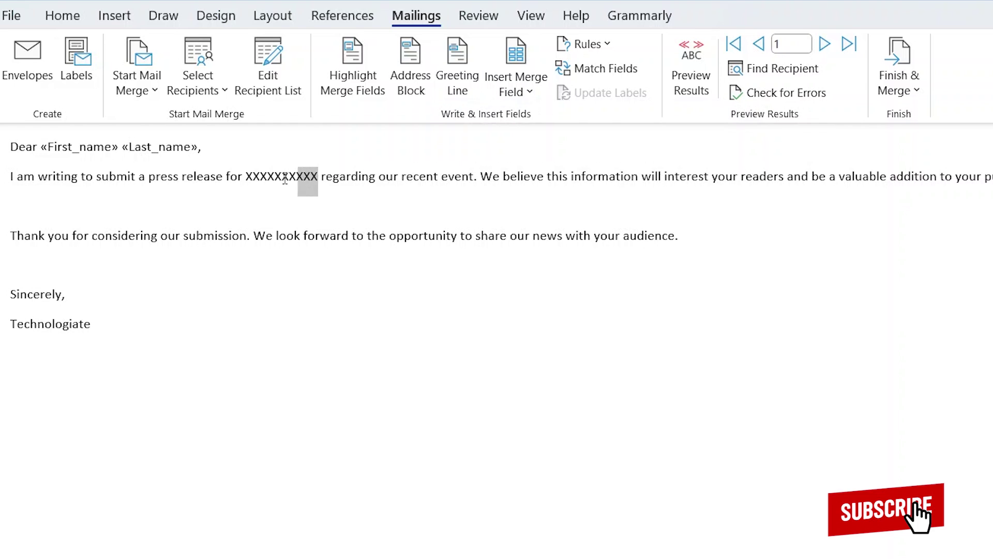
{"action": "left_click_drag", "start_coordinate": [285, 178], "coordinate": [249, 175]}
{"action": "key", "text": "BackSpace"}
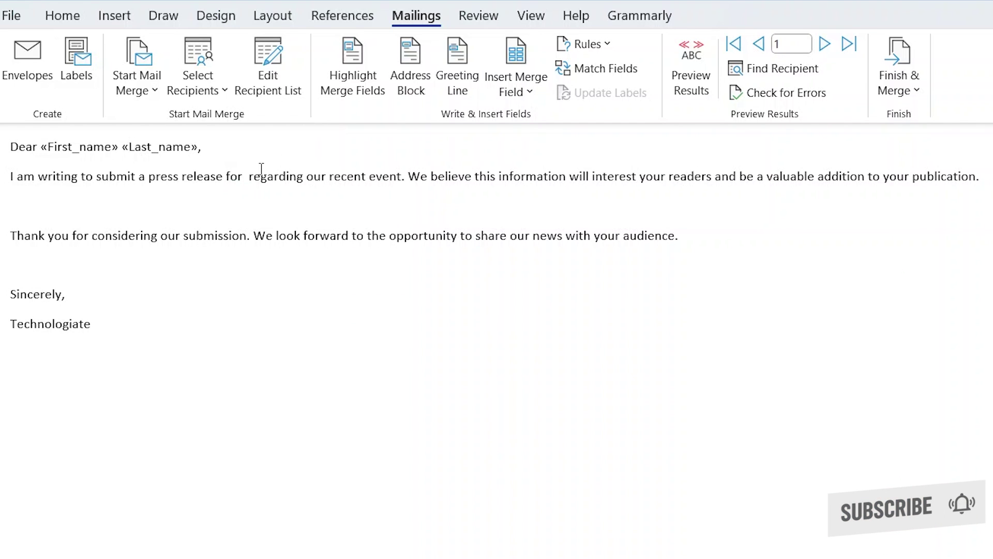
{"action": "mouse_move", "coordinate": [256, 175]}
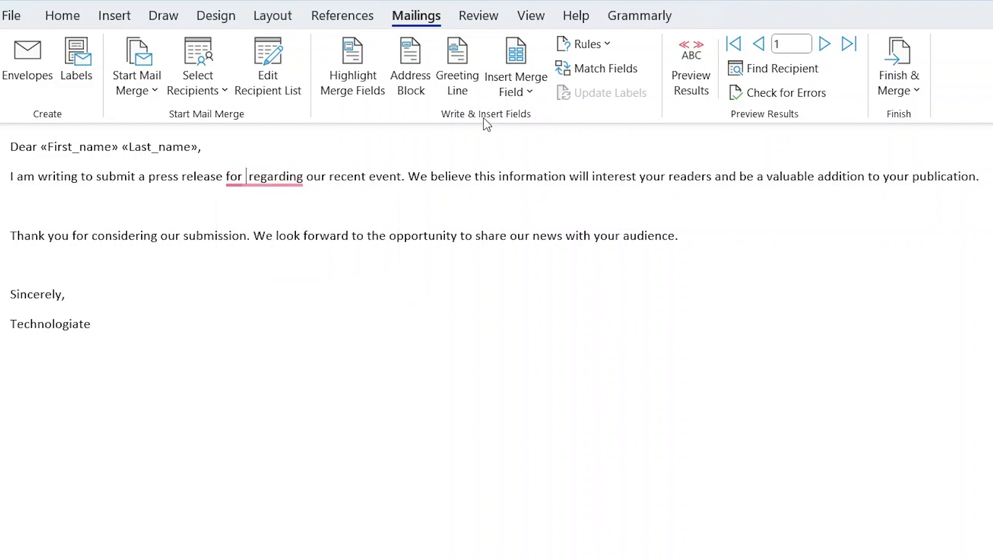
{"action": "left_click", "coordinate": [513, 92]}
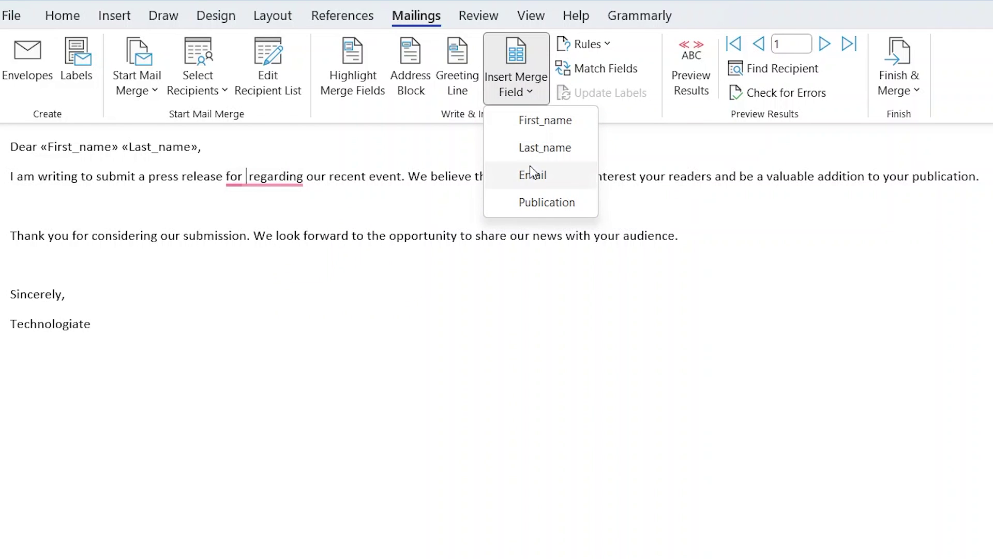
{"action": "left_click", "coordinate": [541, 204]}
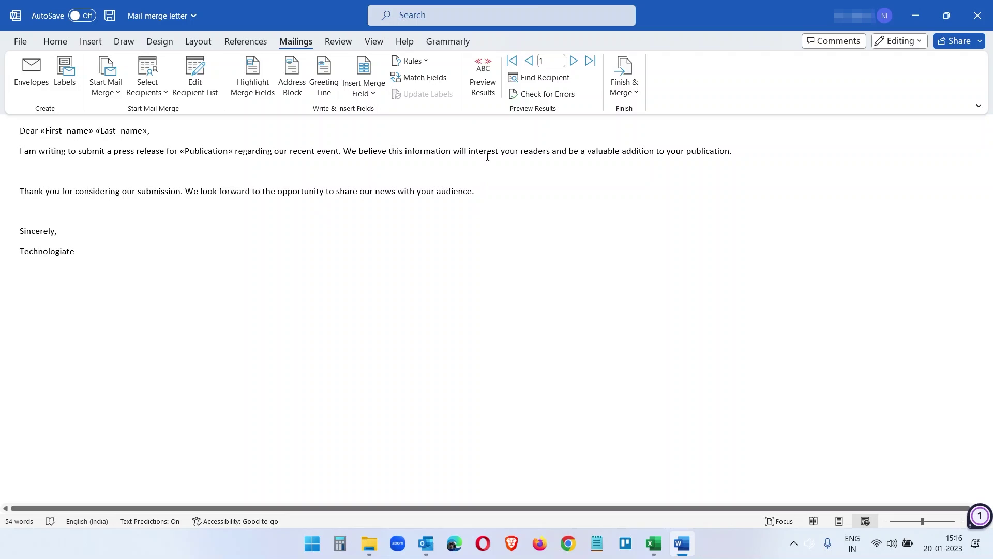
Turn on Preview Results and step through the records to recipient 4.
{"action": "left_click", "coordinate": [484, 83]}
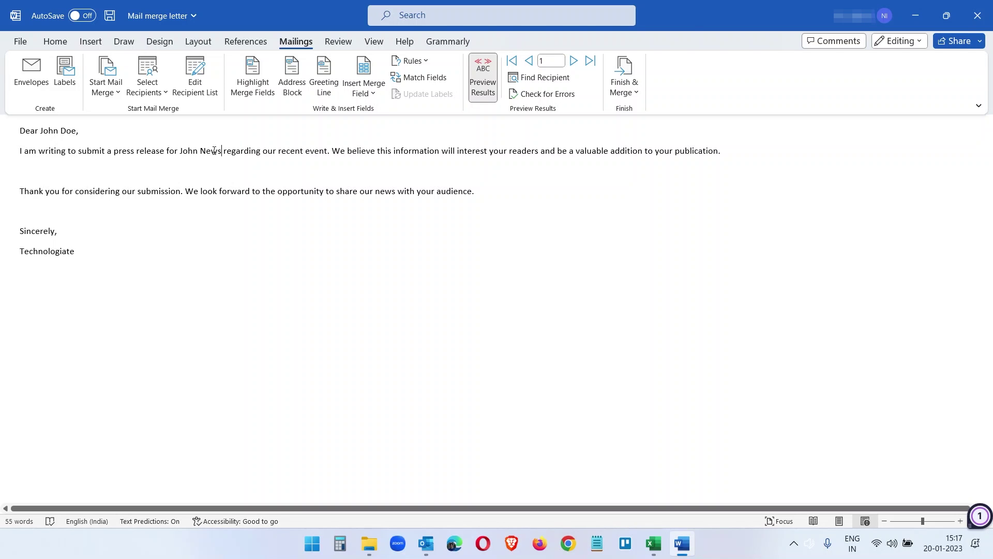
{"action": "left_click", "coordinate": [573, 60]}
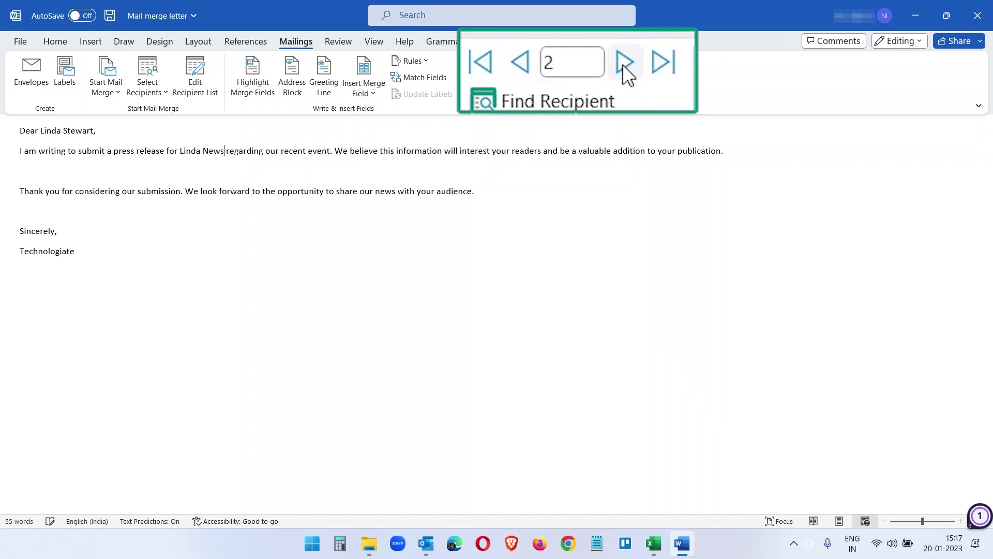
{"action": "left_click", "coordinate": [622, 64]}
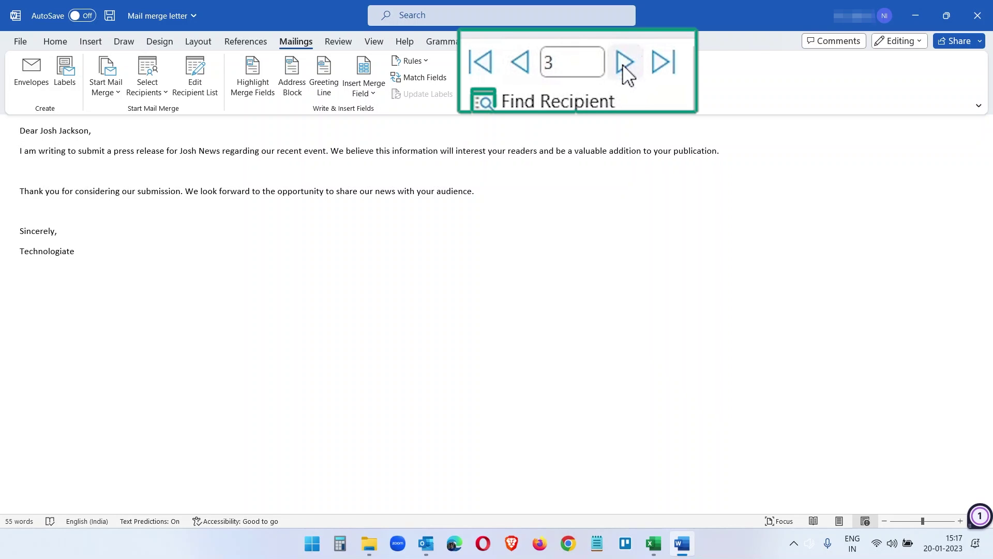
{"action": "left_click", "coordinate": [573, 61]}
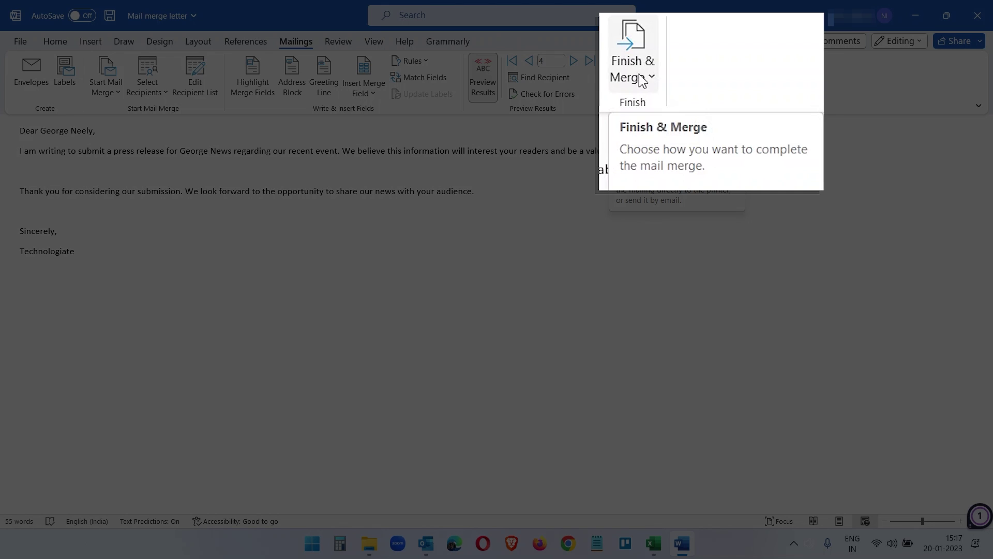
Start Send Email Messages with To set to the Email field, checked against Excel's Email column.
{"action": "left_click", "coordinate": [642, 80]}
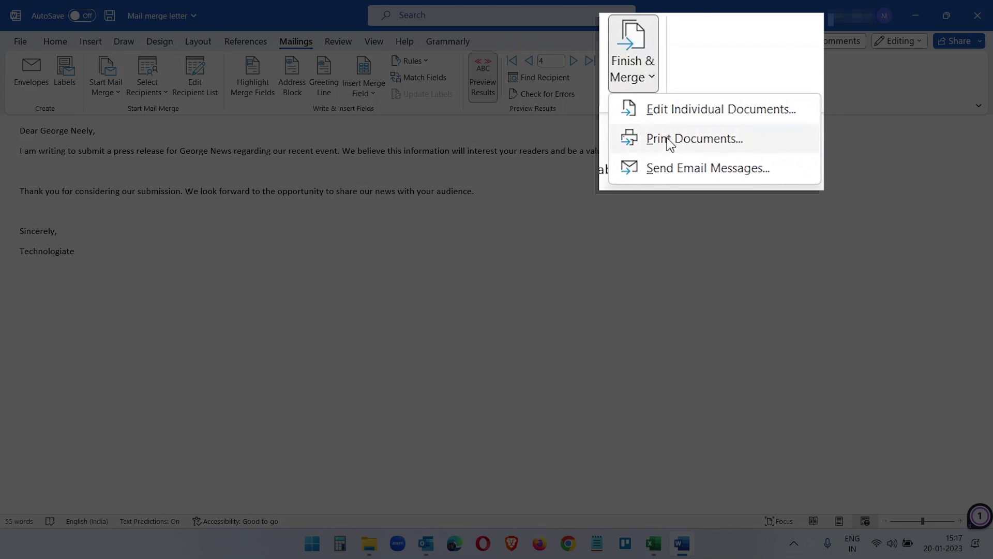
{"action": "left_click", "coordinate": [675, 169]}
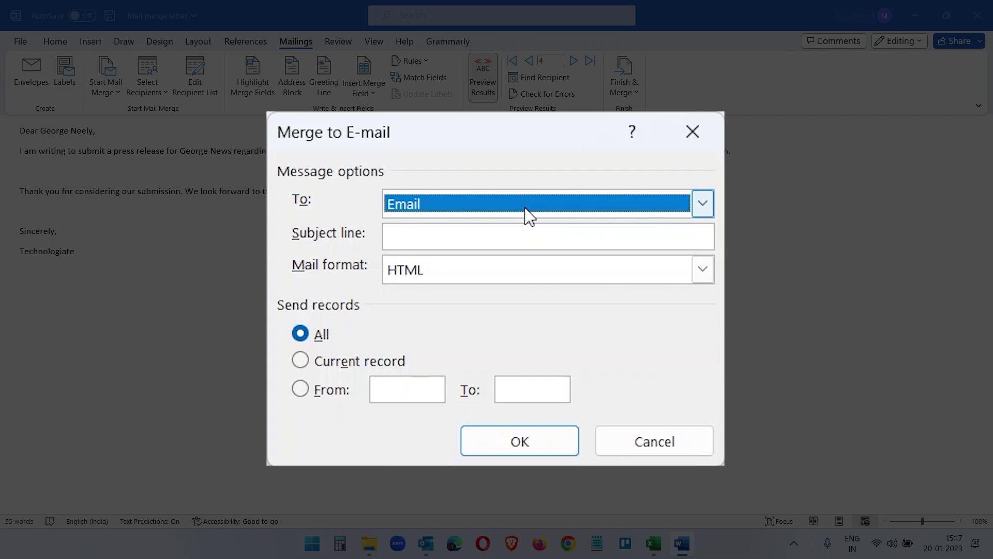
{"action": "left_click", "coordinate": [527, 215]}
{"action": "left_click", "coordinate": [538, 264]}
{"action": "left_click", "coordinate": [659, 551]}
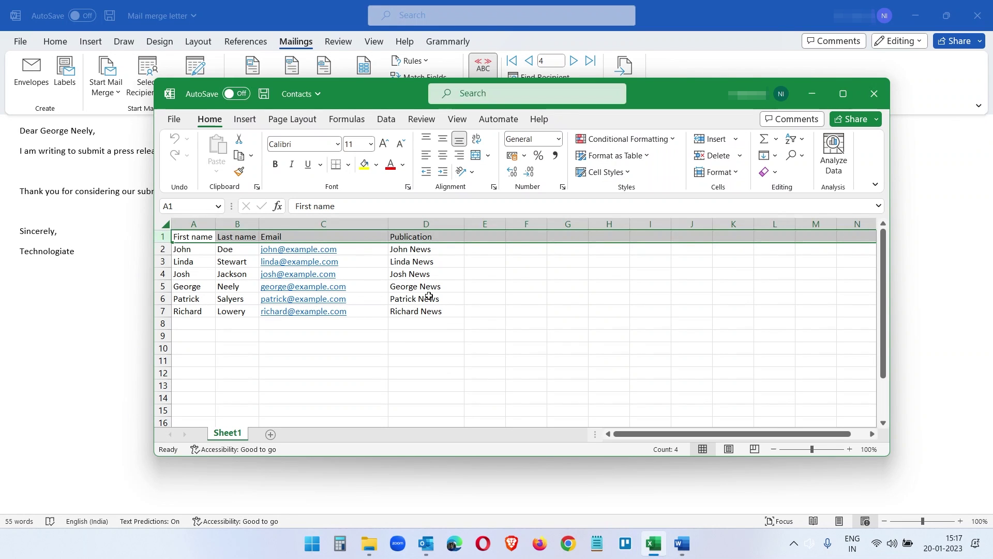
{"action": "left_click", "coordinate": [323, 224]}
{"action": "left_click", "coordinate": [681, 545]}
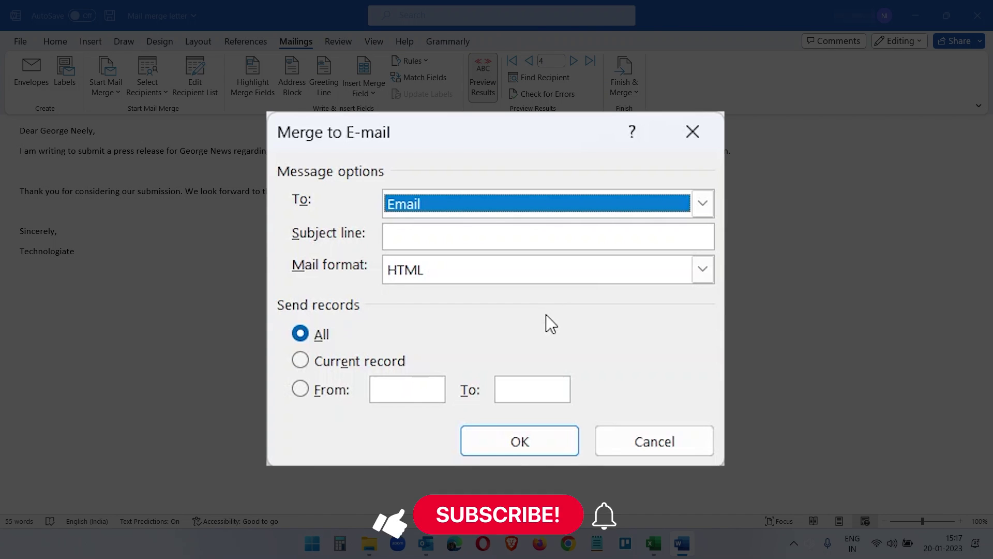
{"action": "left_click", "coordinate": [461, 209]}
{"action": "left_click", "coordinate": [445, 266]}
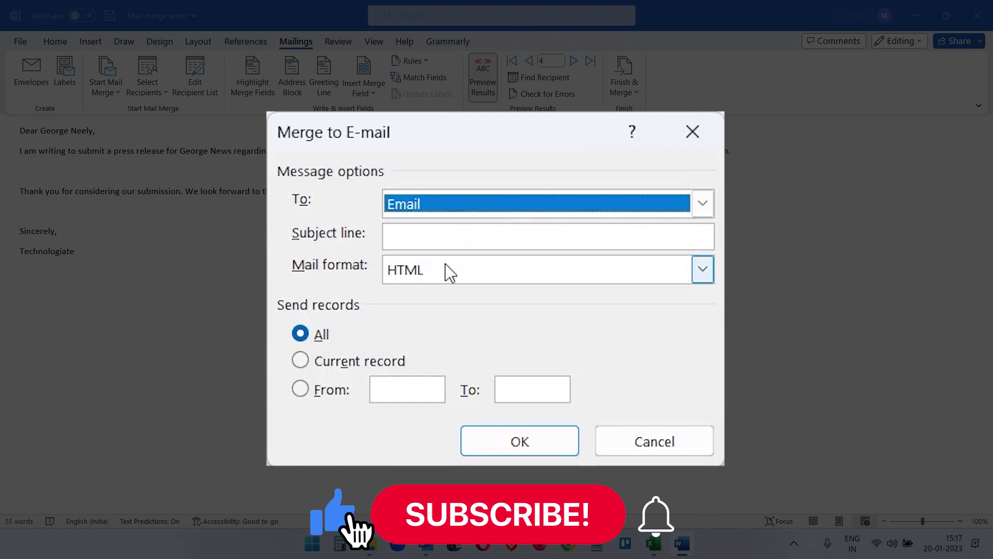
Paste the subject 'Outlook Mail Merge via Word Test' and send to all records.
{"action": "left_click", "coordinate": [403, 235]}
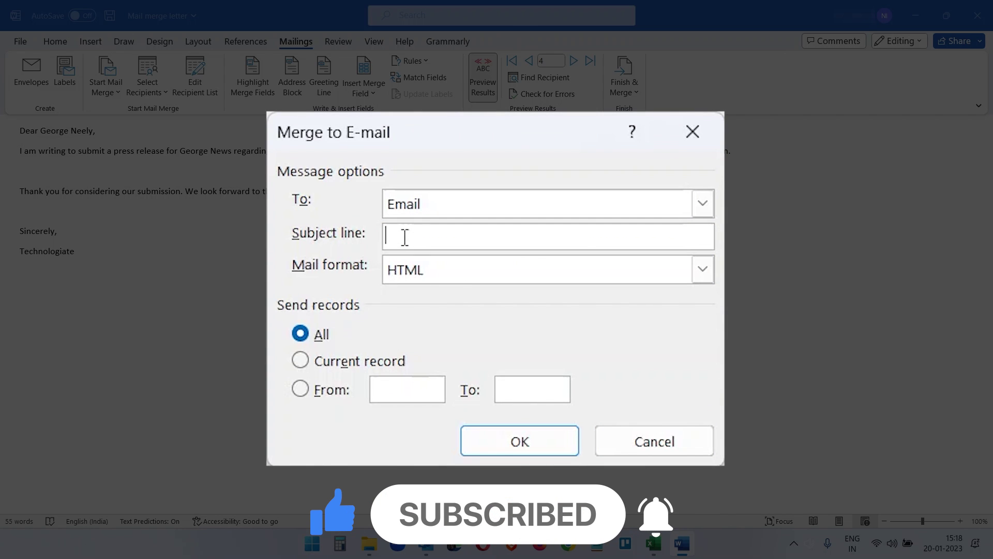
{"action": "type", "text": "Outlook Mail Merge via Word Test"}
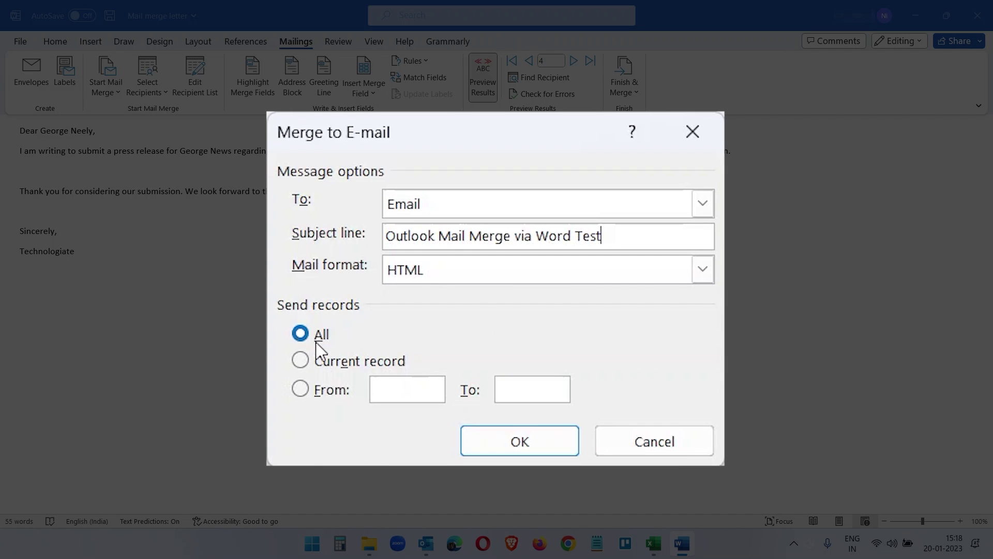
{"action": "left_click", "coordinate": [544, 449]}
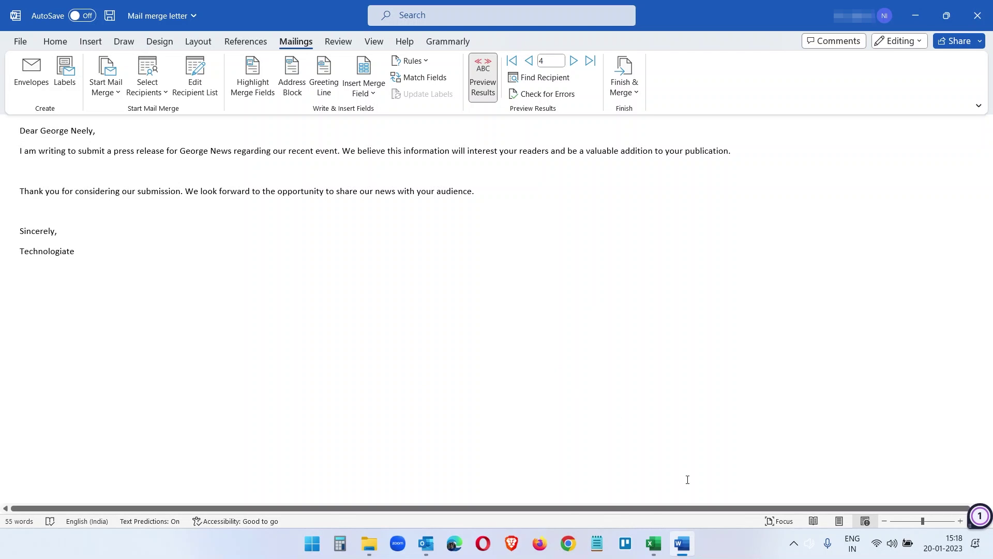
Check Outlook's Sent Items and Outbox for the merged emails, then show the Excel contacts beside it.
{"action": "left_click", "coordinate": [426, 543]}
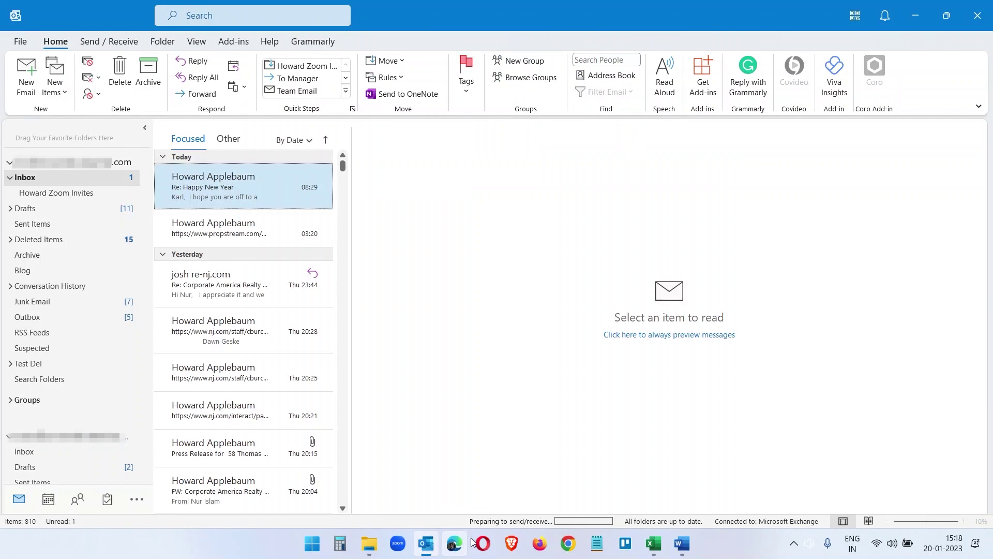
{"action": "left_click", "coordinate": [54, 224]}
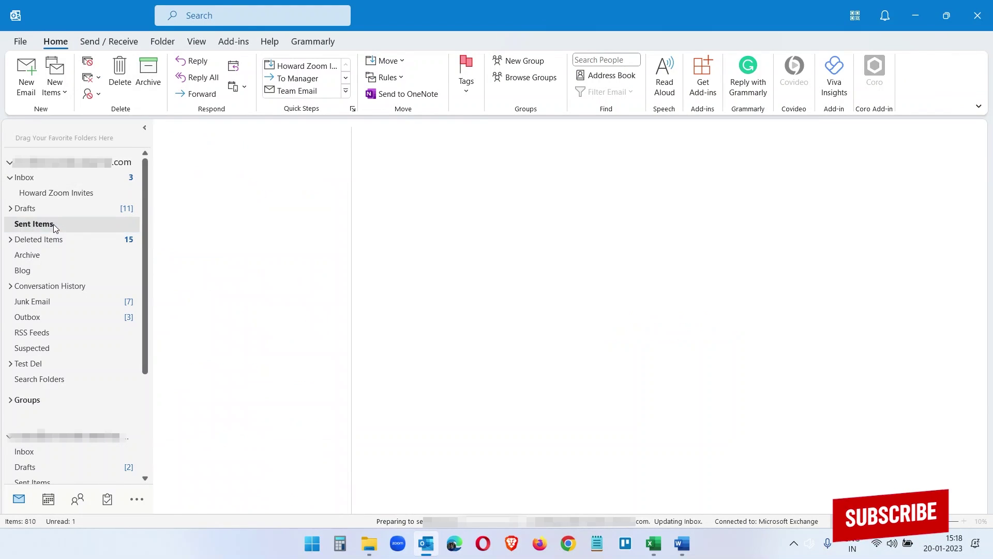
{"action": "left_click", "coordinate": [42, 320]}
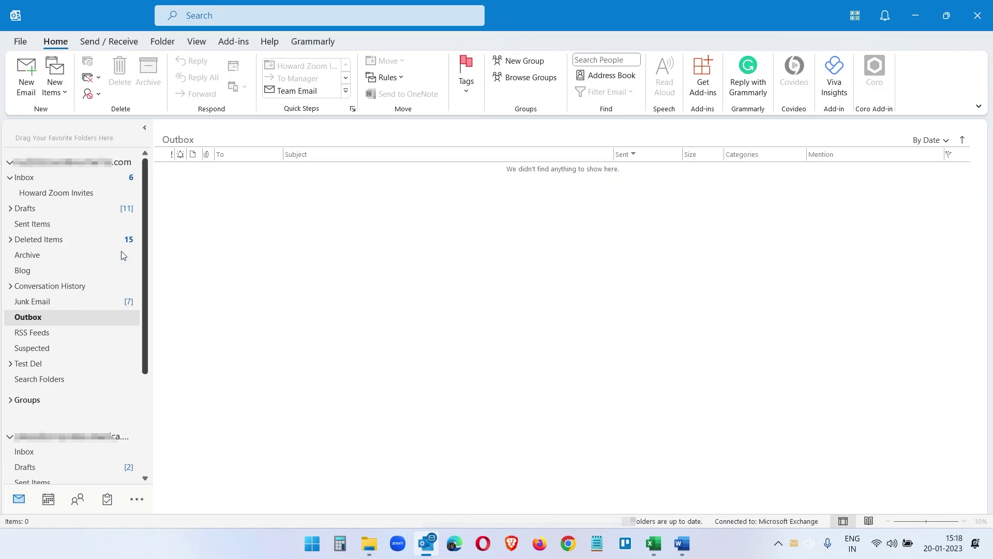
{"action": "left_click", "coordinate": [40, 227]}
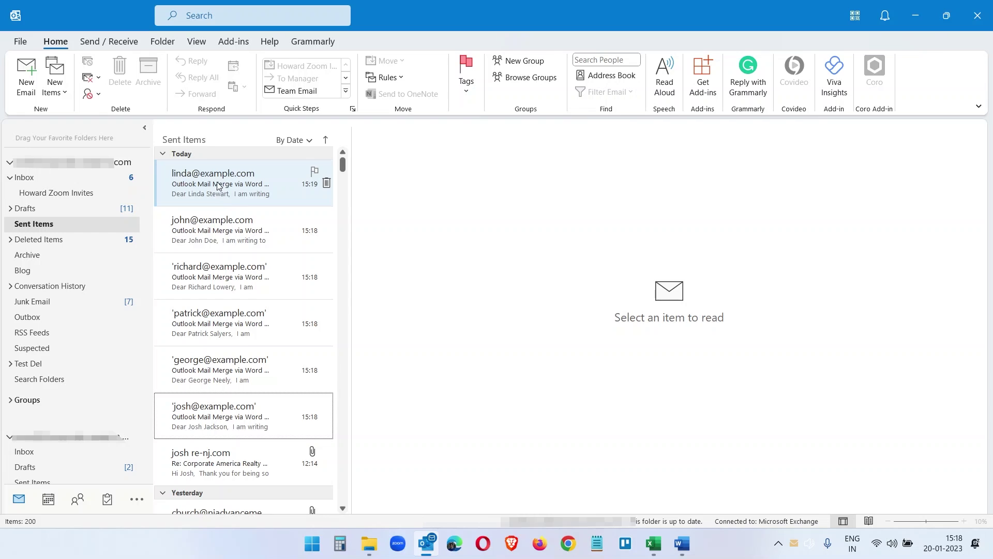
{"action": "left_click", "coordinate": [654, 543]}
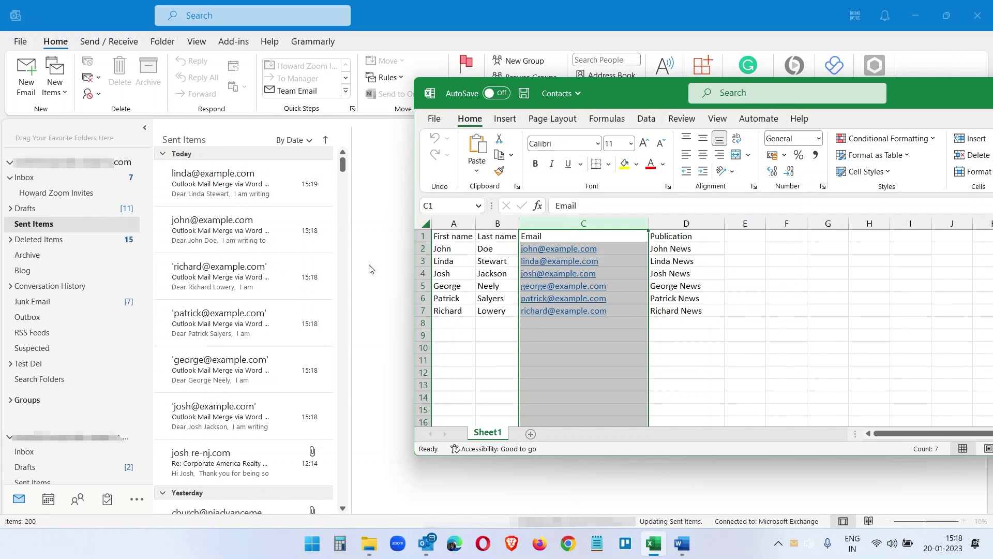
Open the newest sent merge email and minimise Word to reveal it in the reading pane.
{"action": "left_click", "coordinate": [239, 191]}
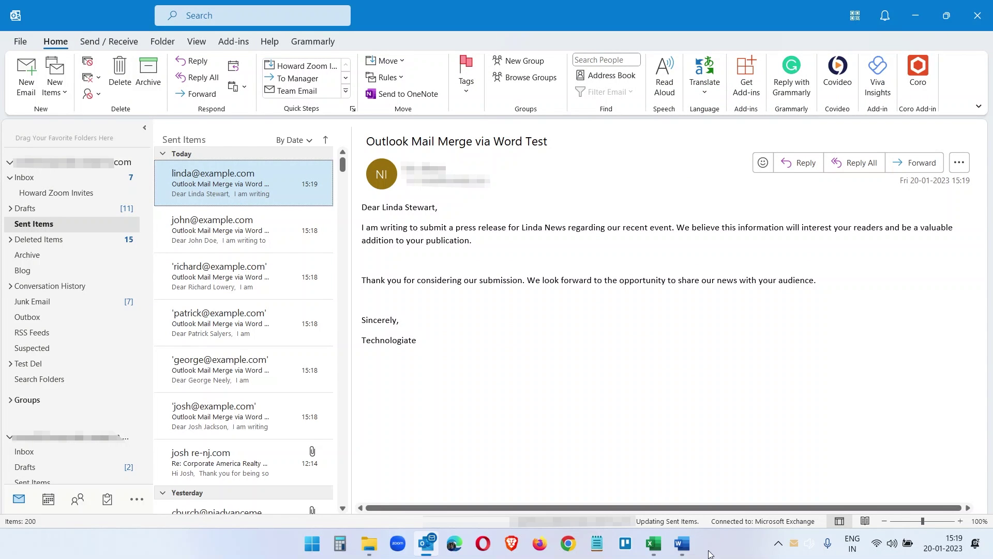
{"action": "left_click", "coordinate": [683, 543]}
{"action": "left_click_drag", "start_coordinate": [671, 31], "coordinate": [703, 185]}
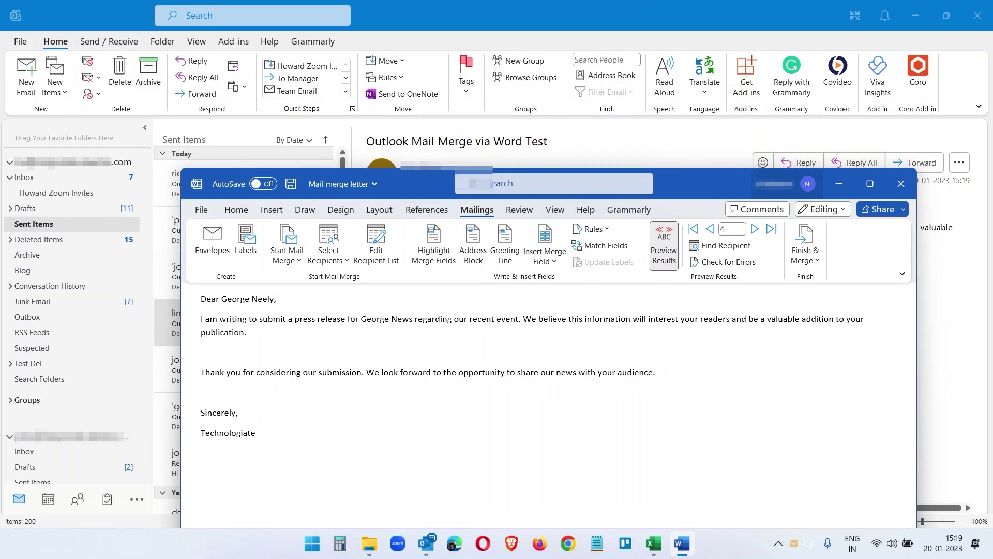
{"action": "left_click", "coordinate": [839, 184]}
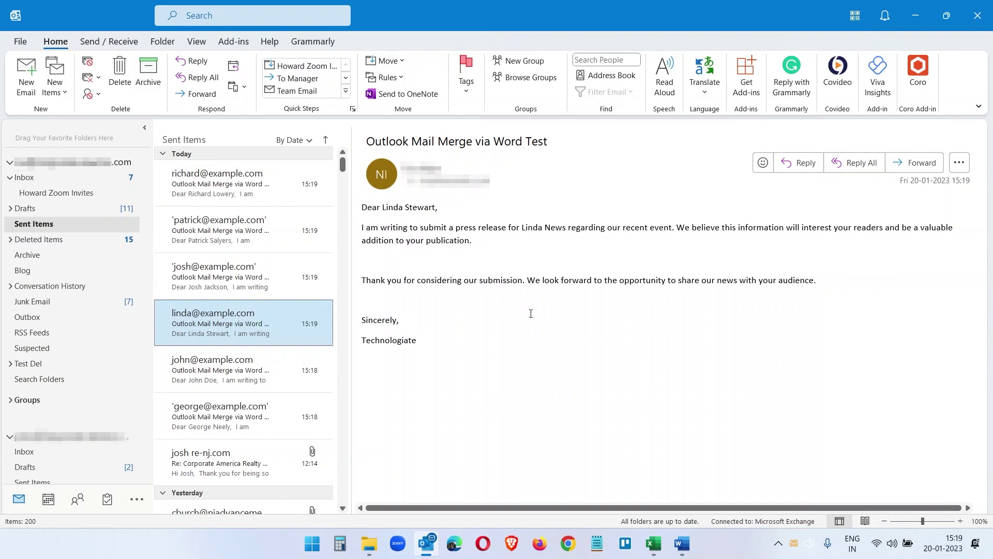